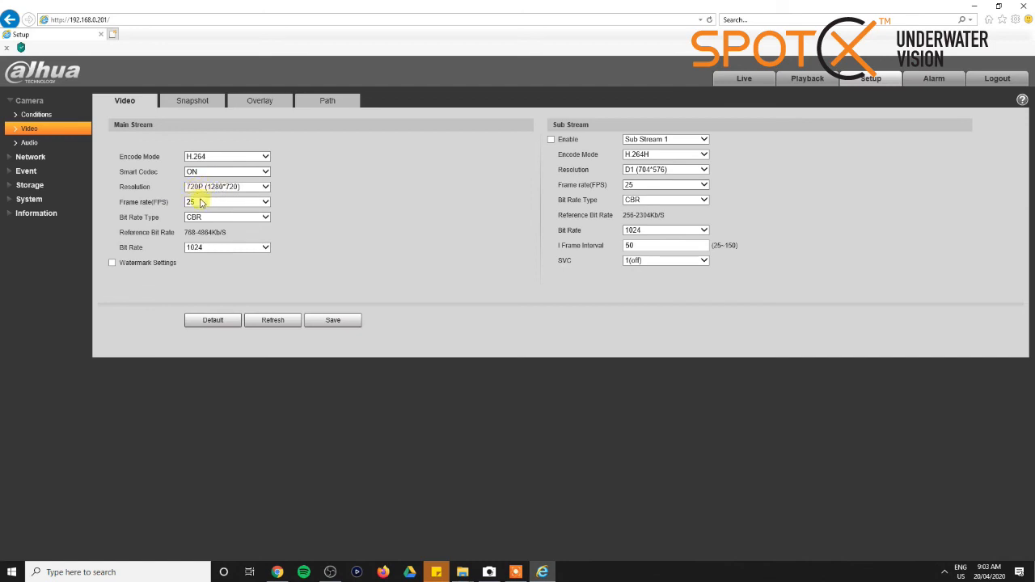
Set the camera's main stream bit rate to 1792, save the video settings and refresh them
click(214, 253)
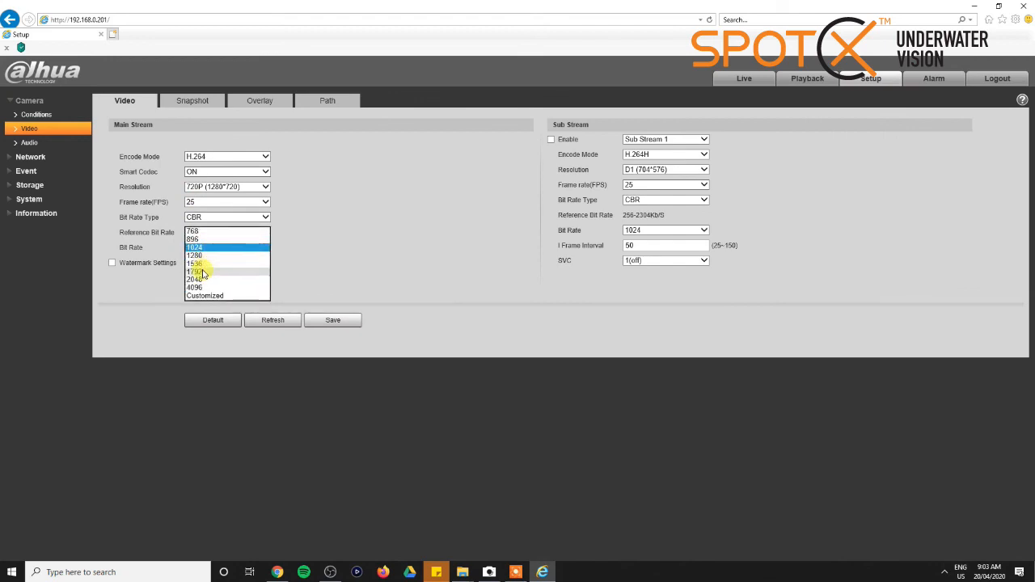
click(203, 273)
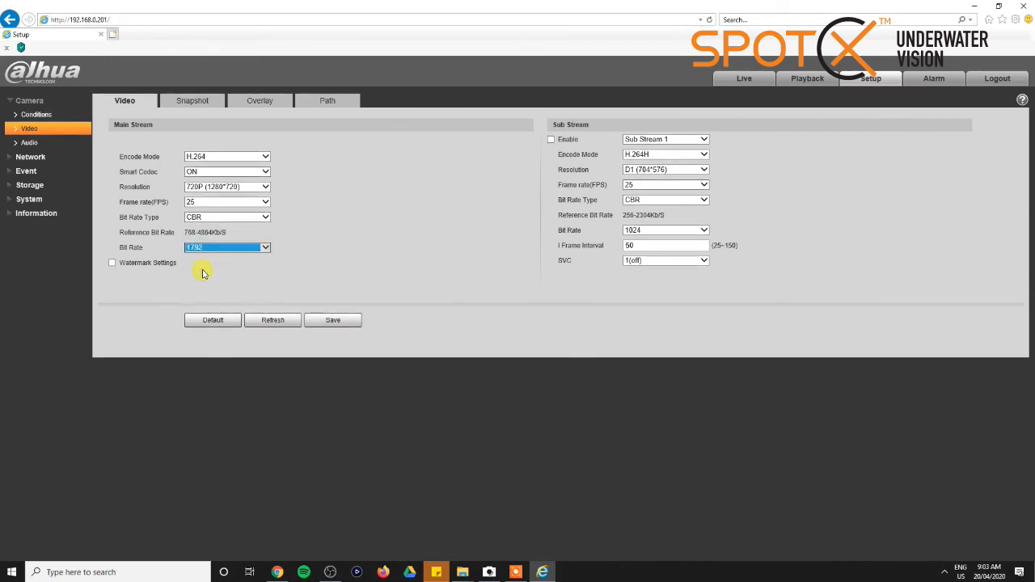
click(333, 321)
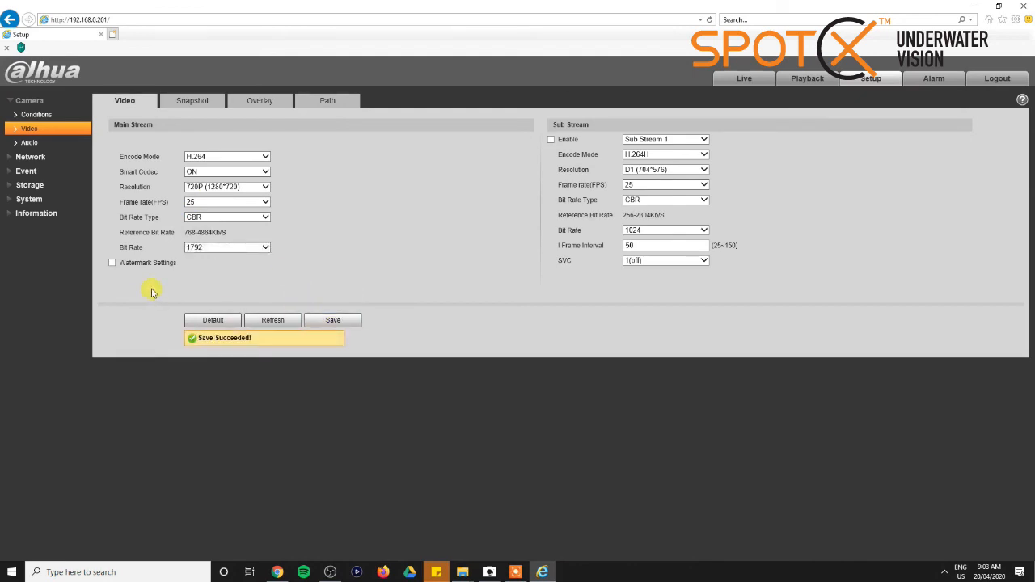
click(274, 322)
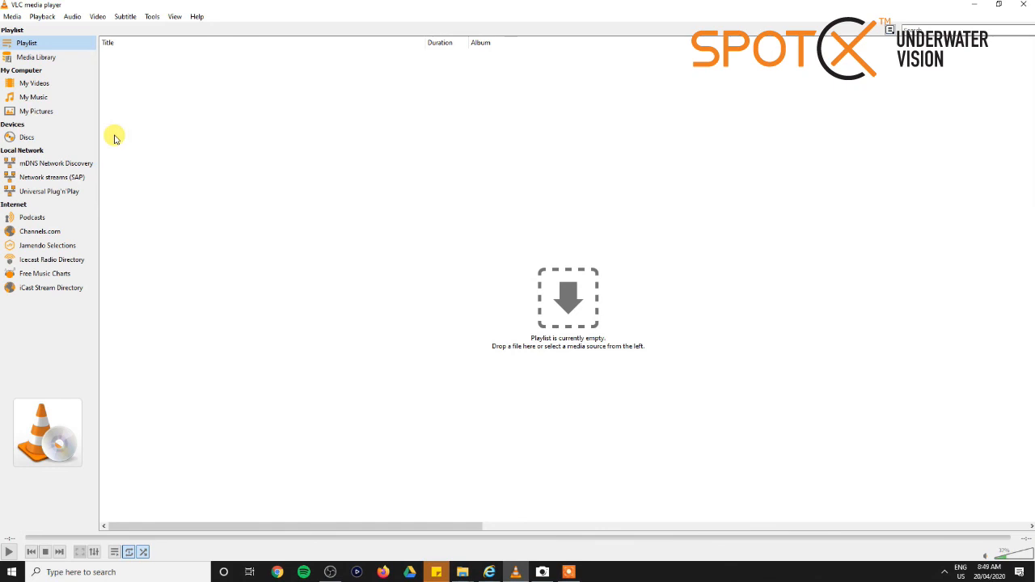
In VLC, play the RTSP network stream from 192.168.0.201:554/cam/realmonitor?channel=1&subtype=0, using the saved URL containing the camera's username and password
click(13, 17)
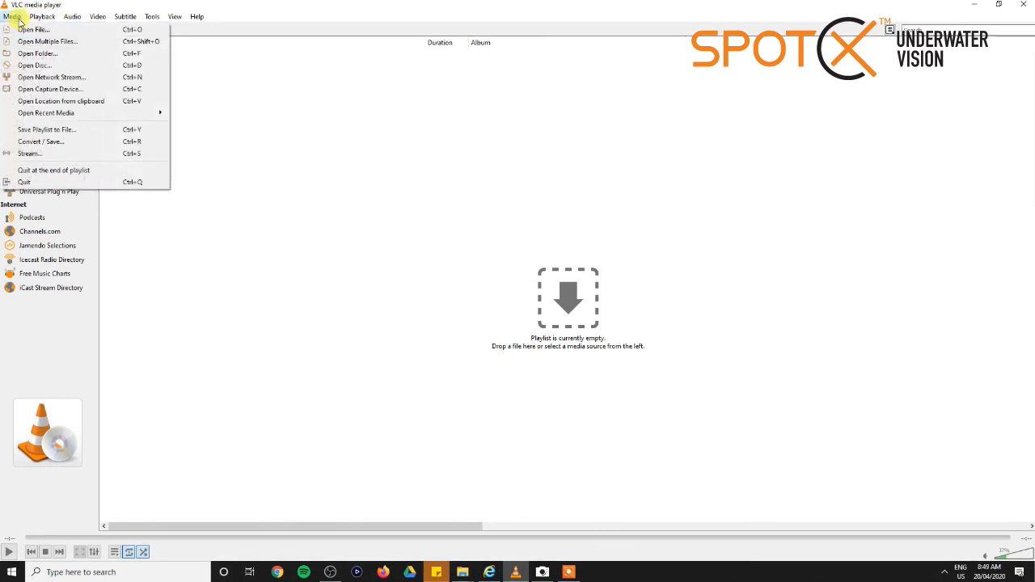
click(42, 78)
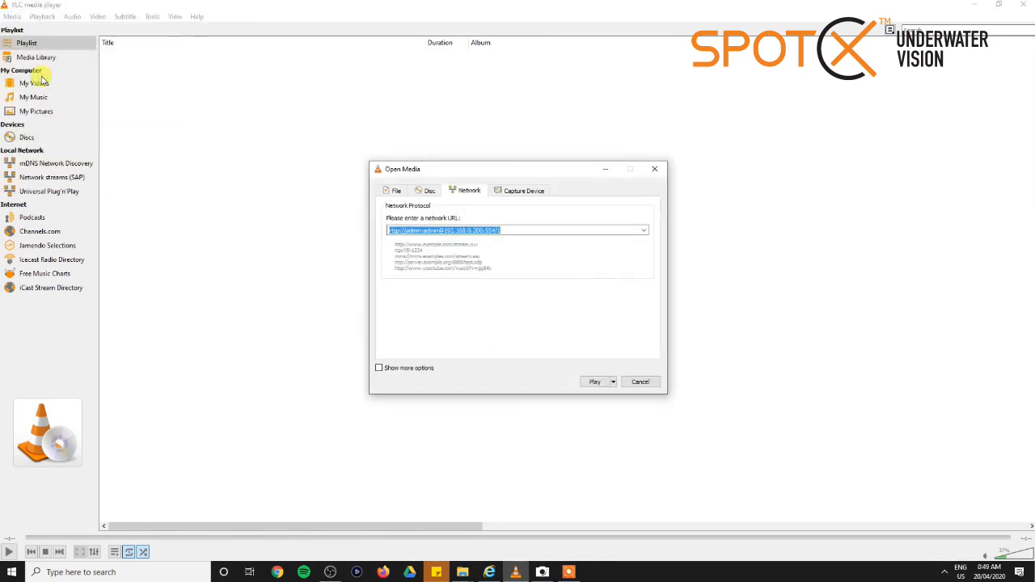
click(646, 232)
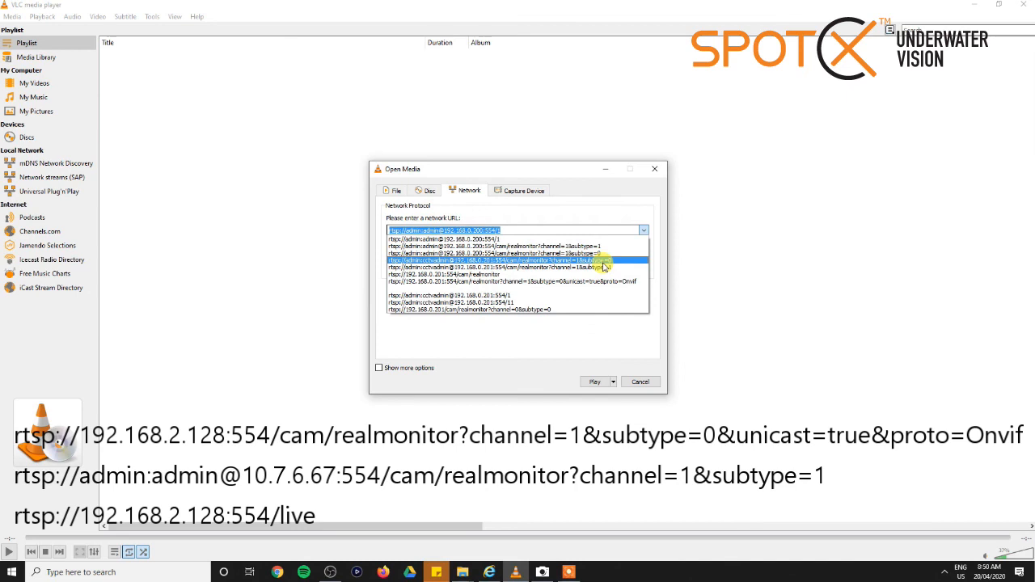
click(444, 260)
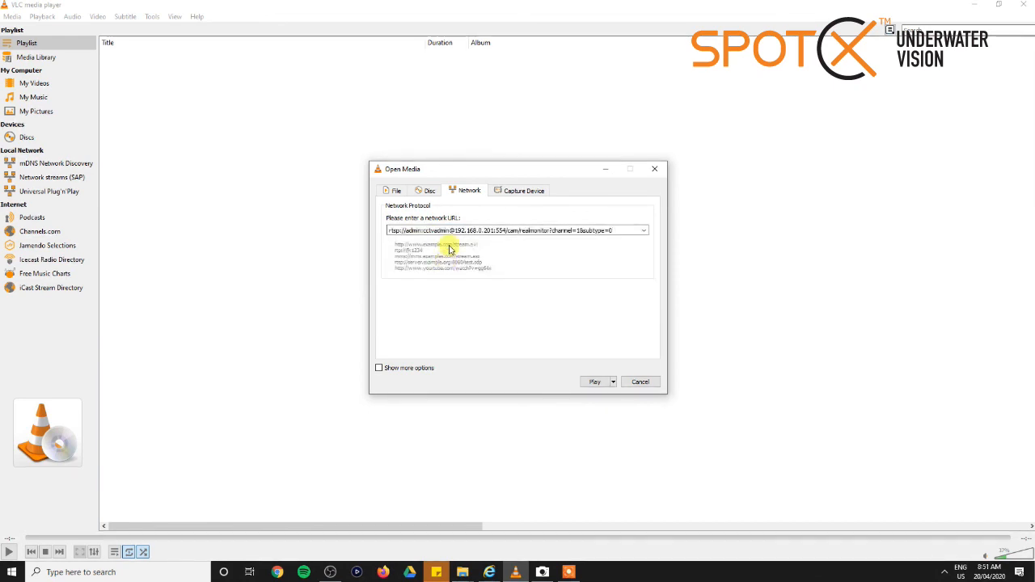
click(593, 382)
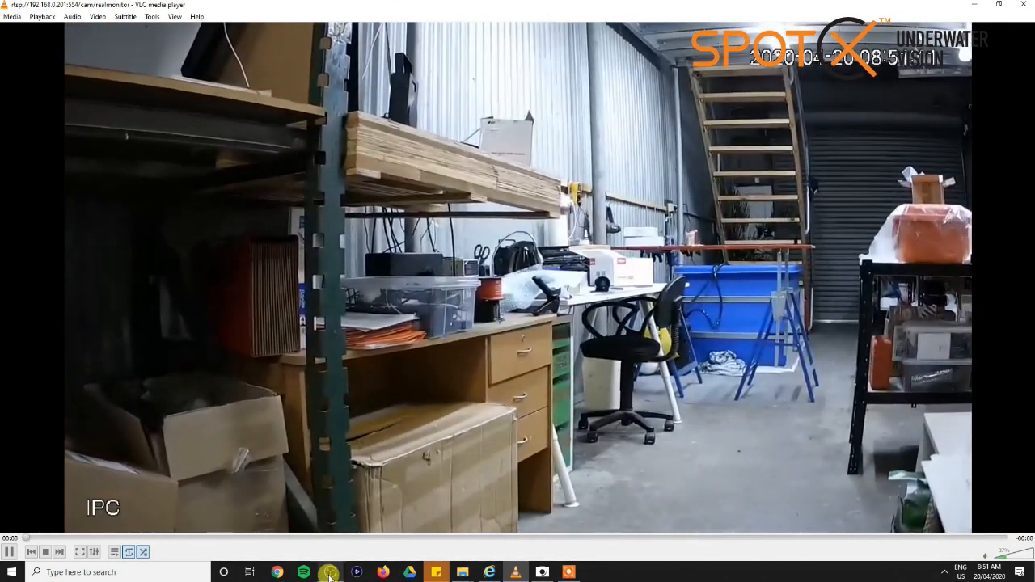
Switch to OBS and add a new VLC Video Source to the scene, keeping the default name
click(330, 572)
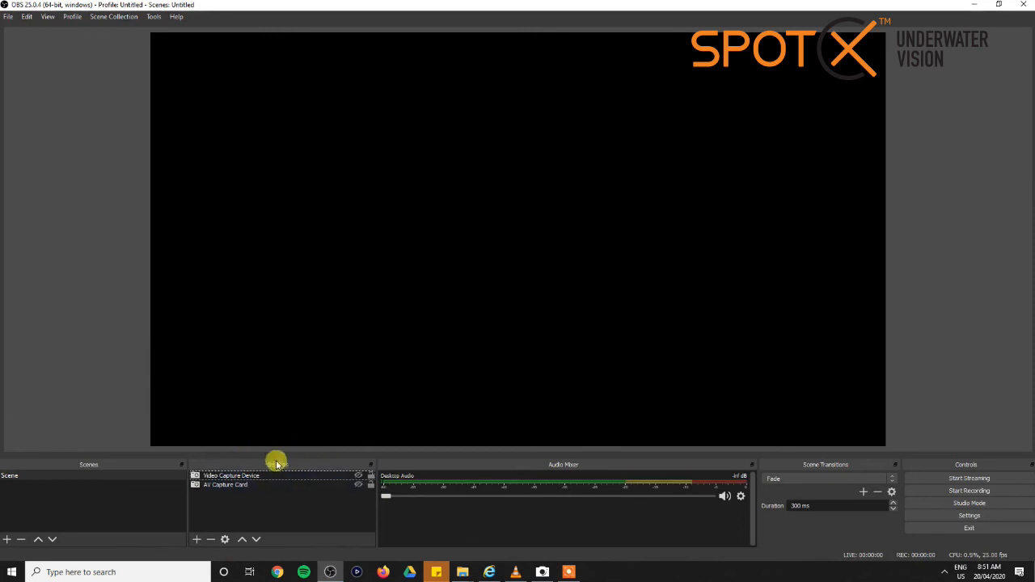
click(196, 538)
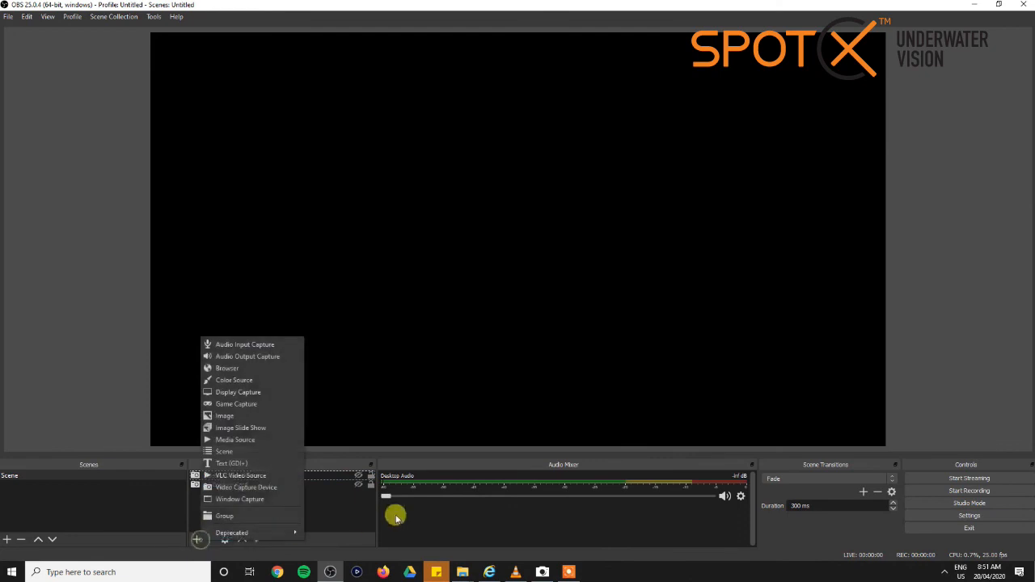
click(251, 477)
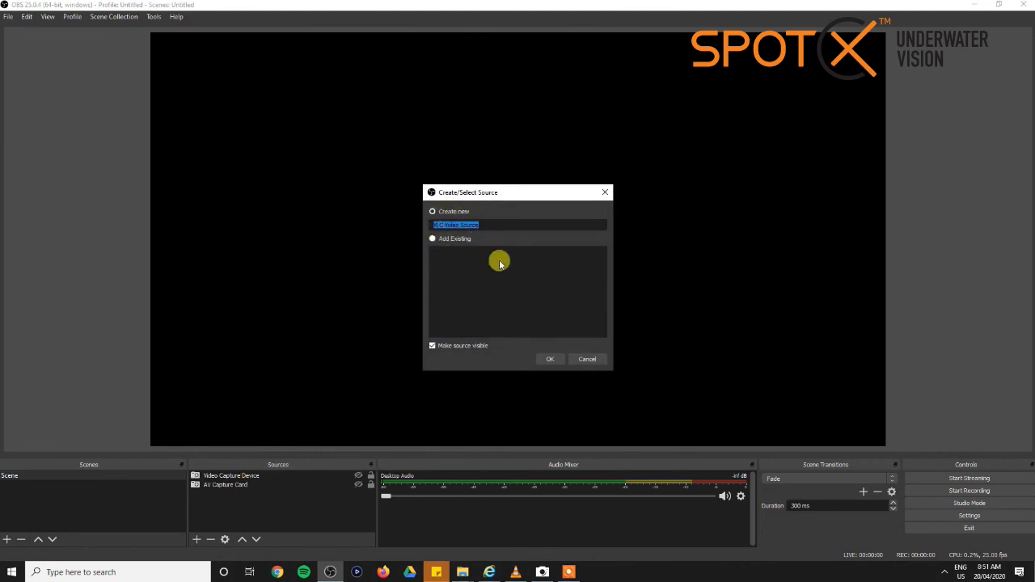
click(556, 361)
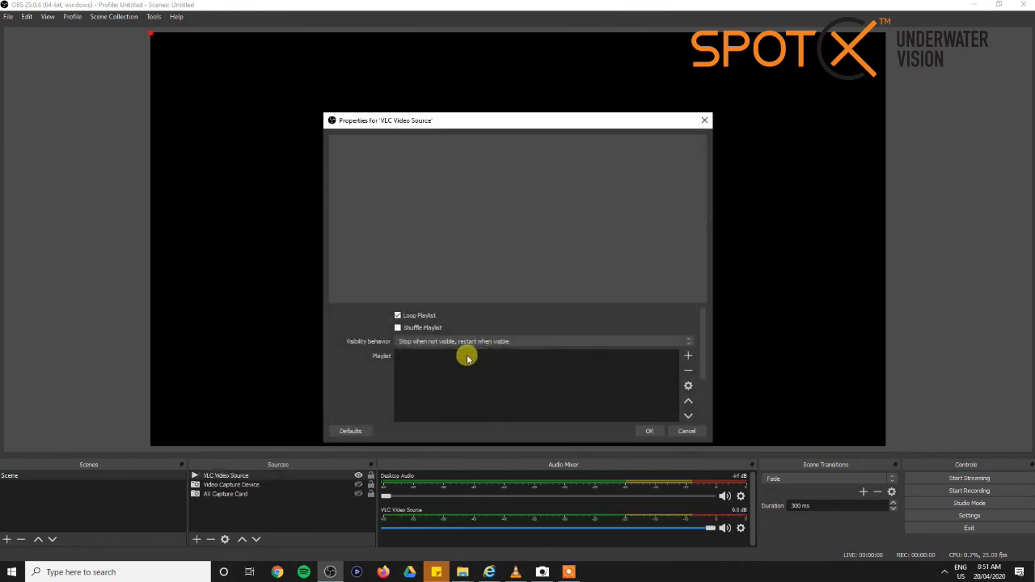
Copy the camera's RTSP URL, including its username and password, from VLC into the OBS source's playlist as a path/URL entry and confirm the properties
click(690, 356)
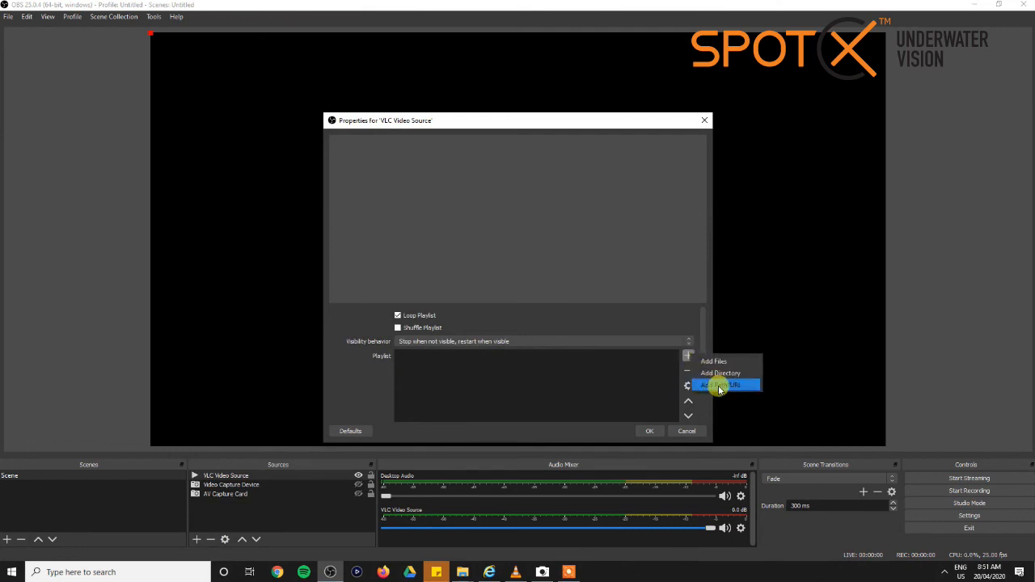
click(719, 384)
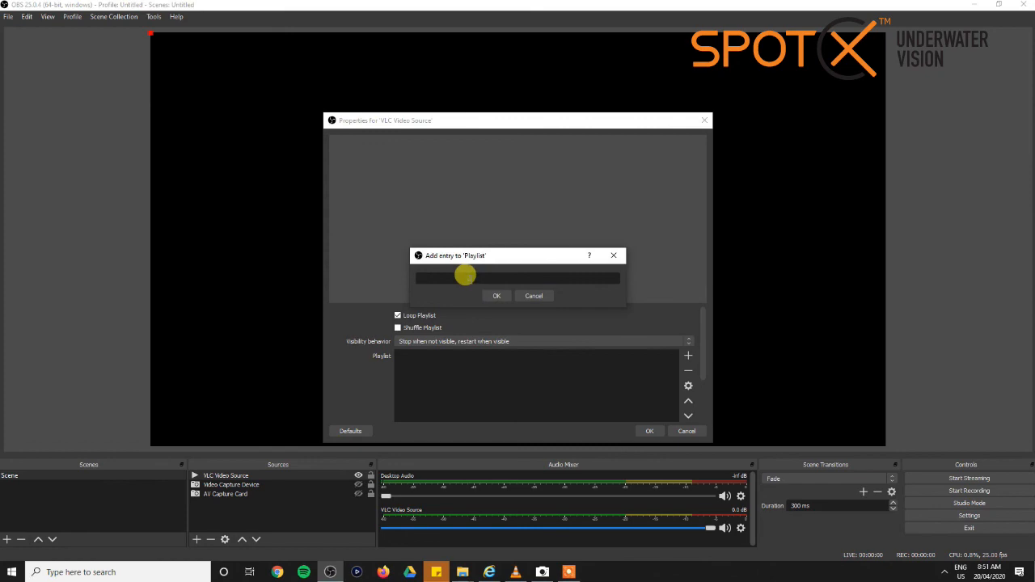
click(515, 572)
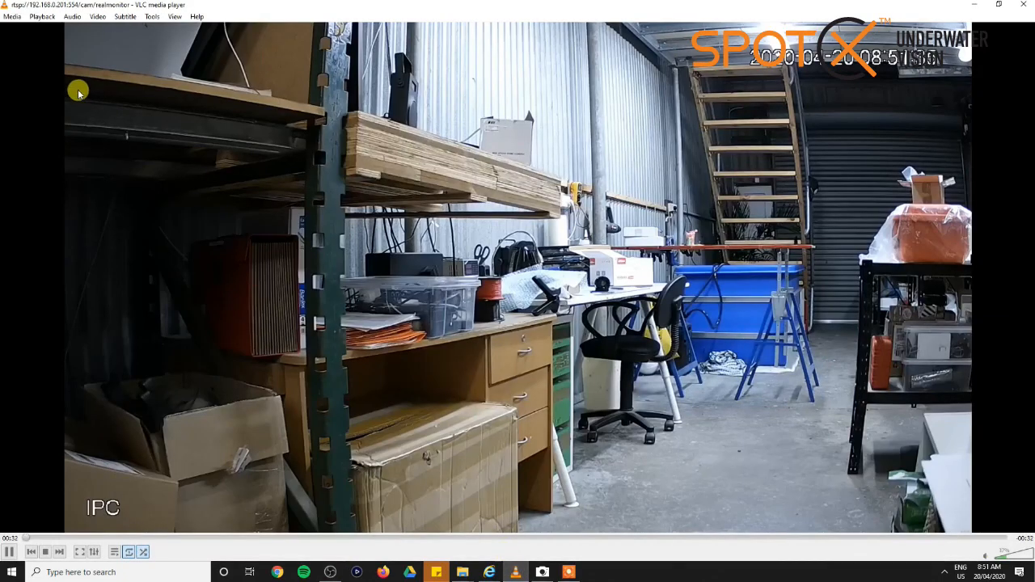
click(13, 16)
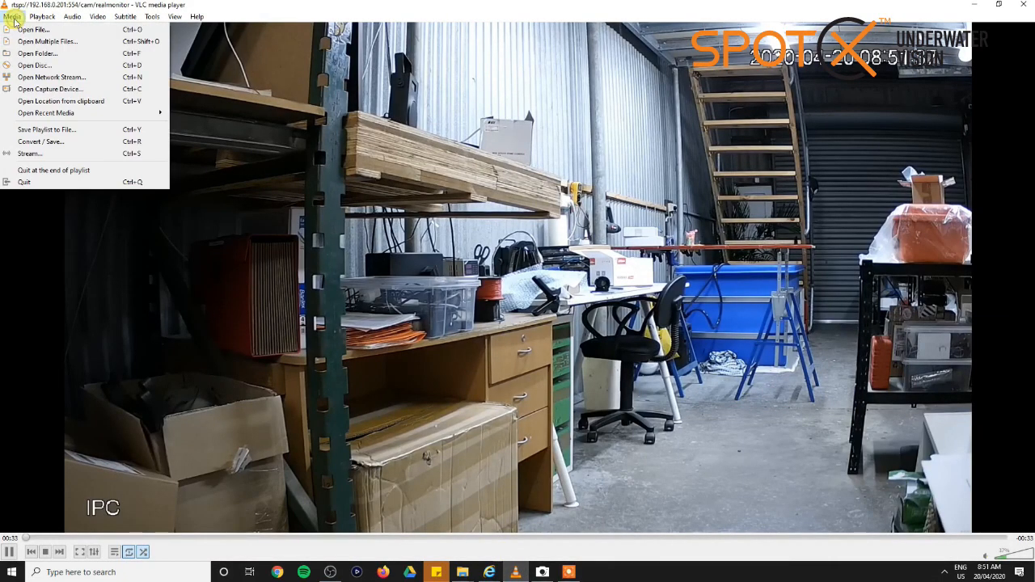
click(40, 78)
key(ctrl+c)
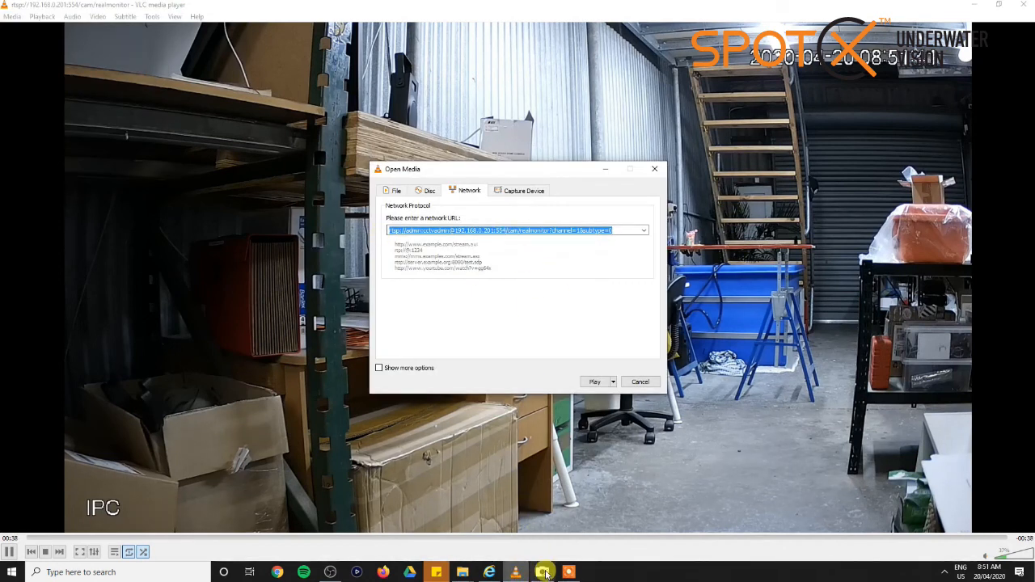
click(330, 572)
key(ctrl+v)
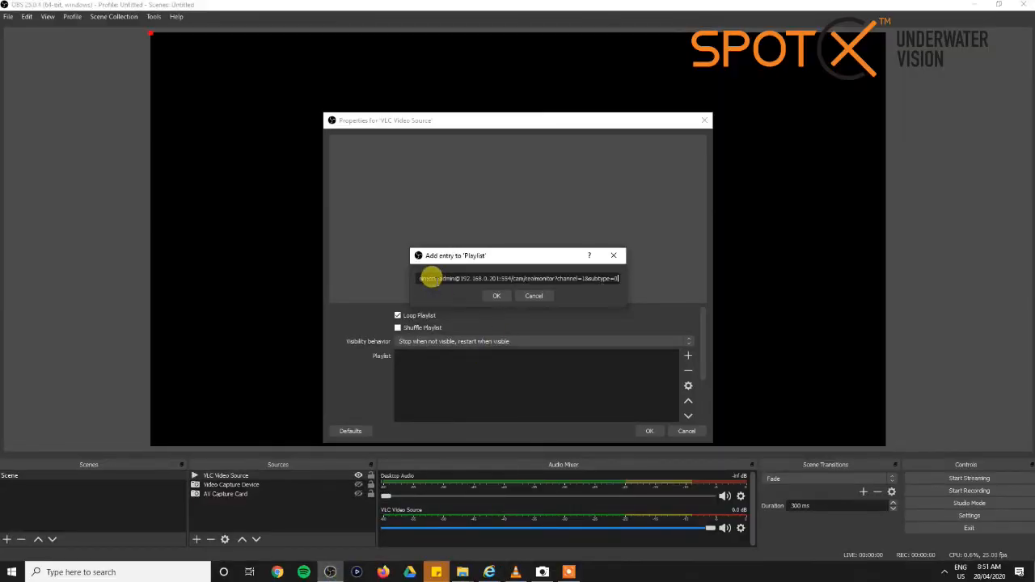
click(491, 295)
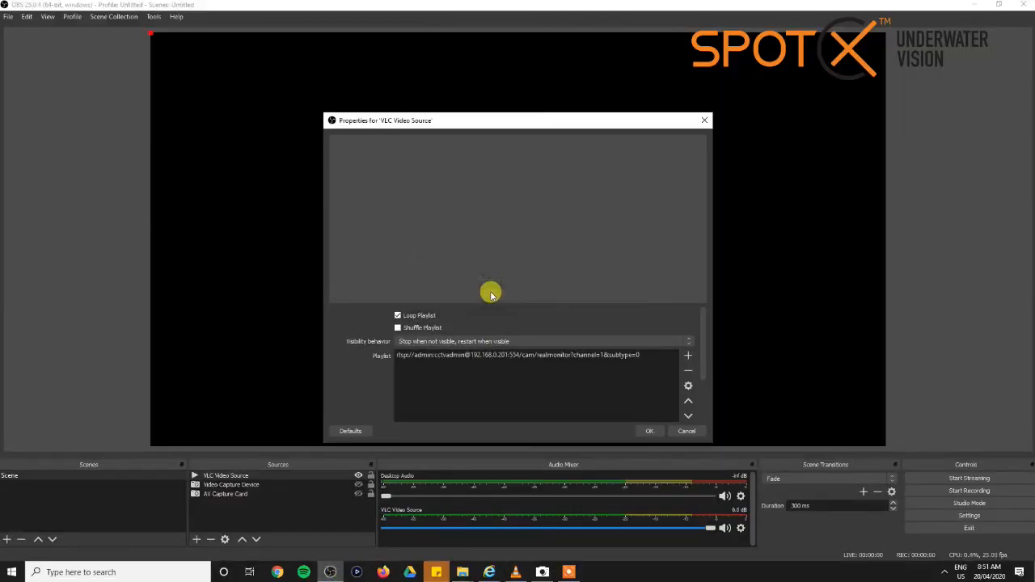
click(650, 431)
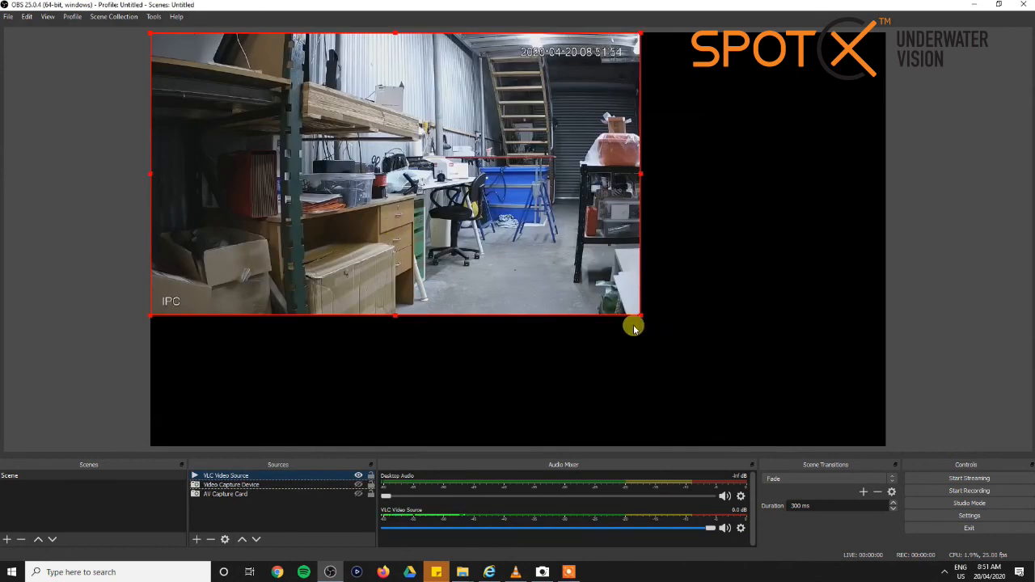
Set the base (canvas) resolution to 1280x720 in the OBS video settings and apply the change
click(986, 517)
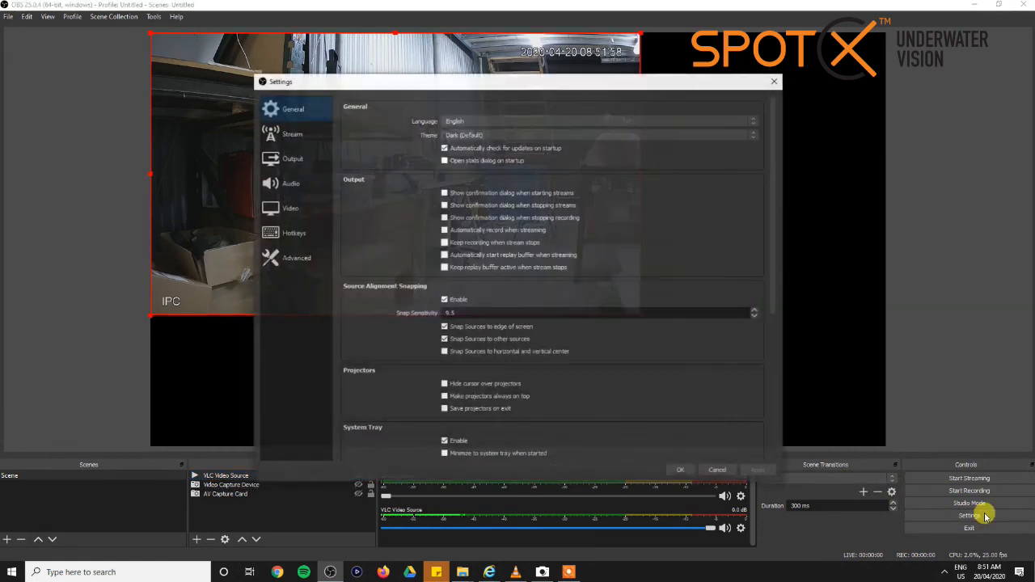
click(296, 159)
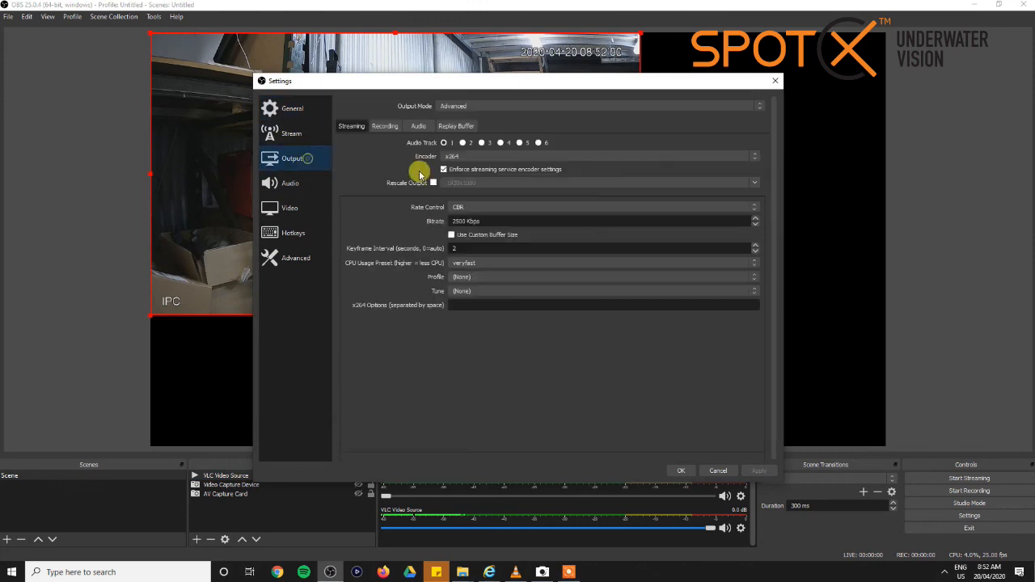
click(288, 206)
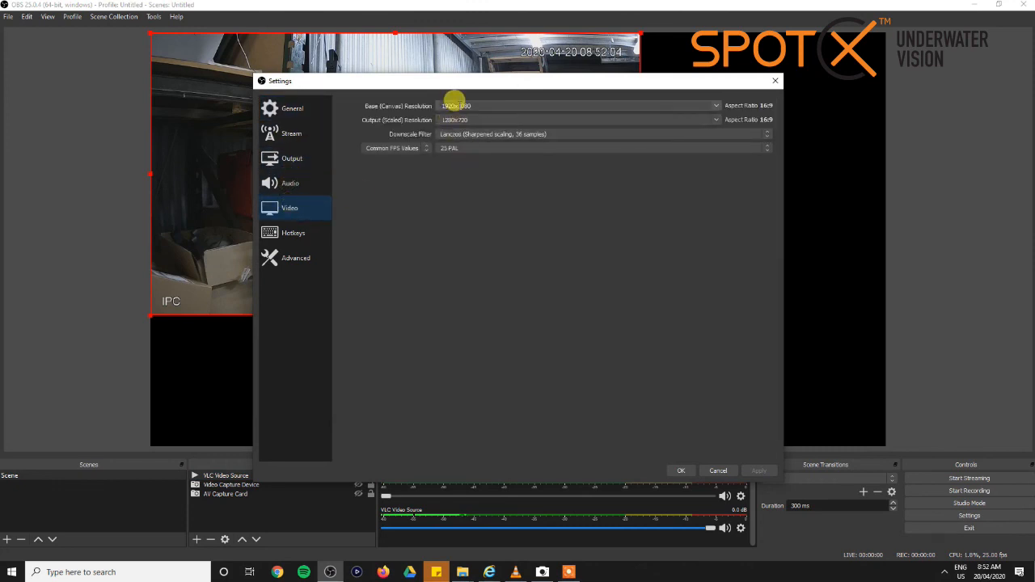
click(716, 107)
click(716, 108)
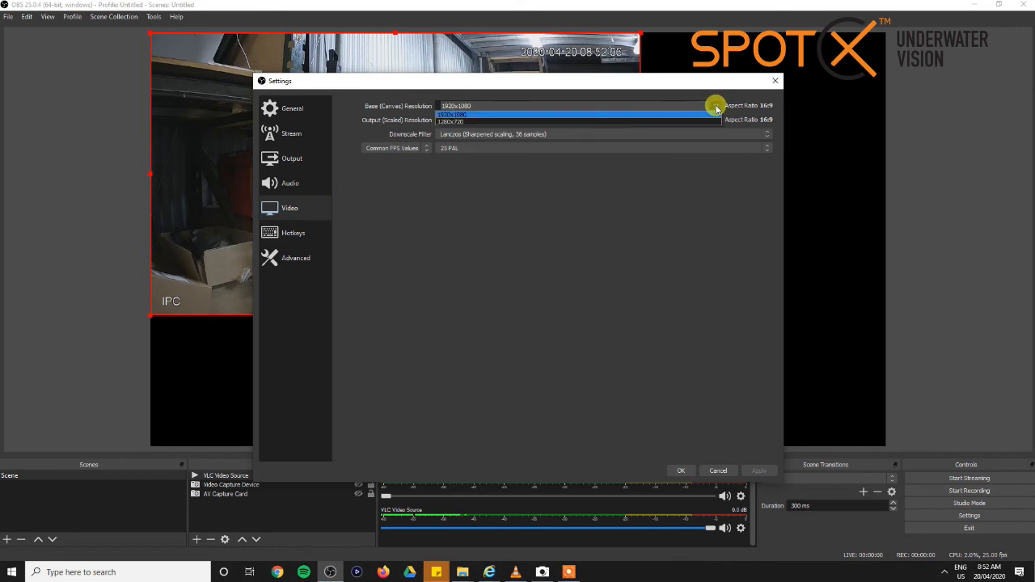
click(511, 122)
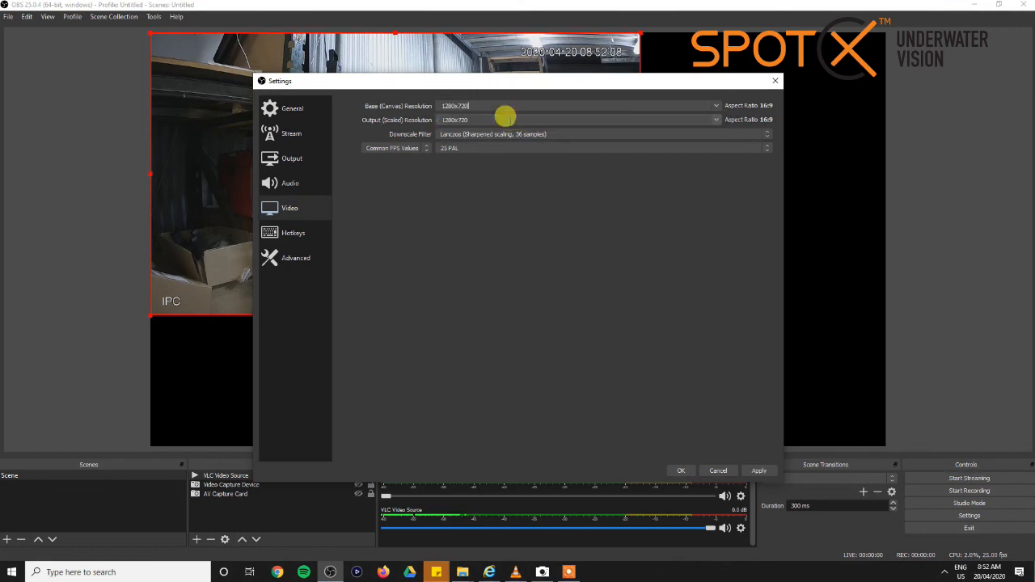
click(755, 471)
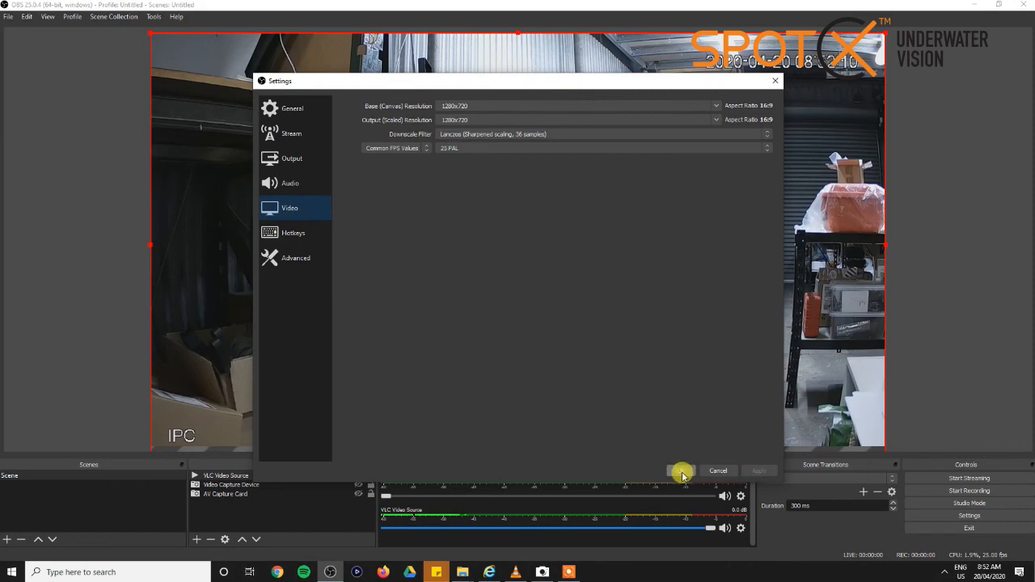
click(681, 471)
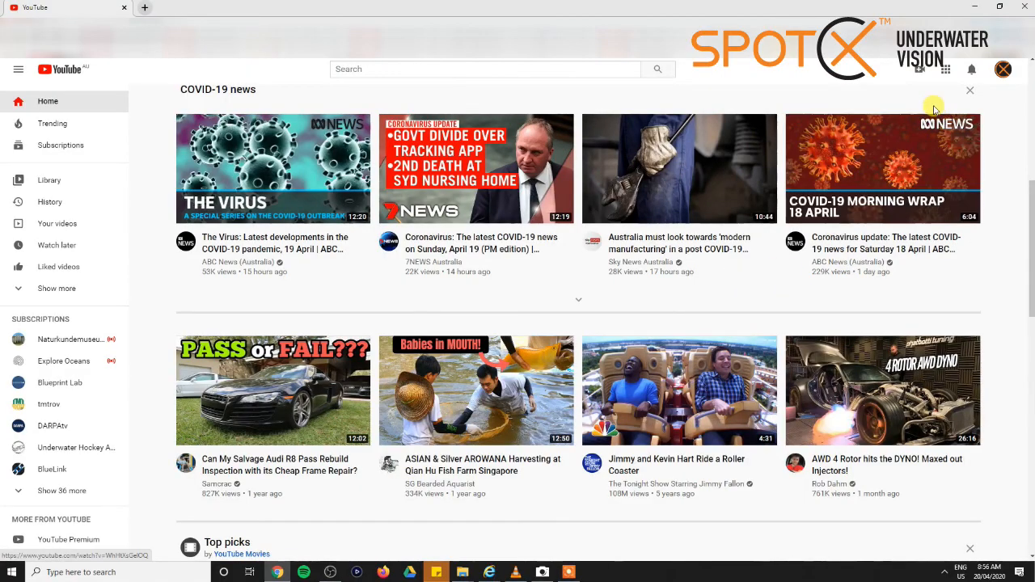
Create a YouTube live stream titled "test" with the description "rtsp test", marked as not made for kids
click(920, 72)
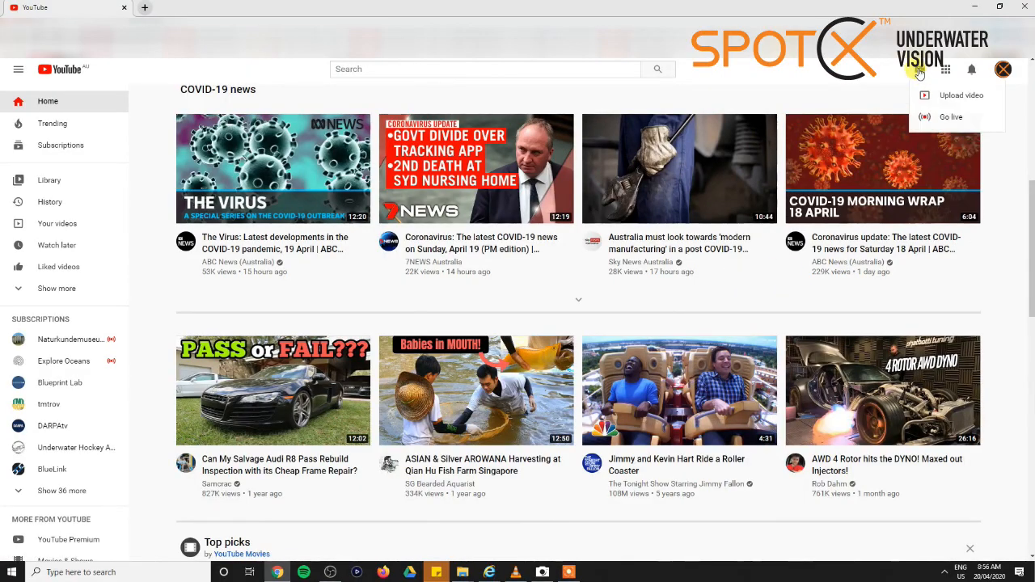
click(930, 114)
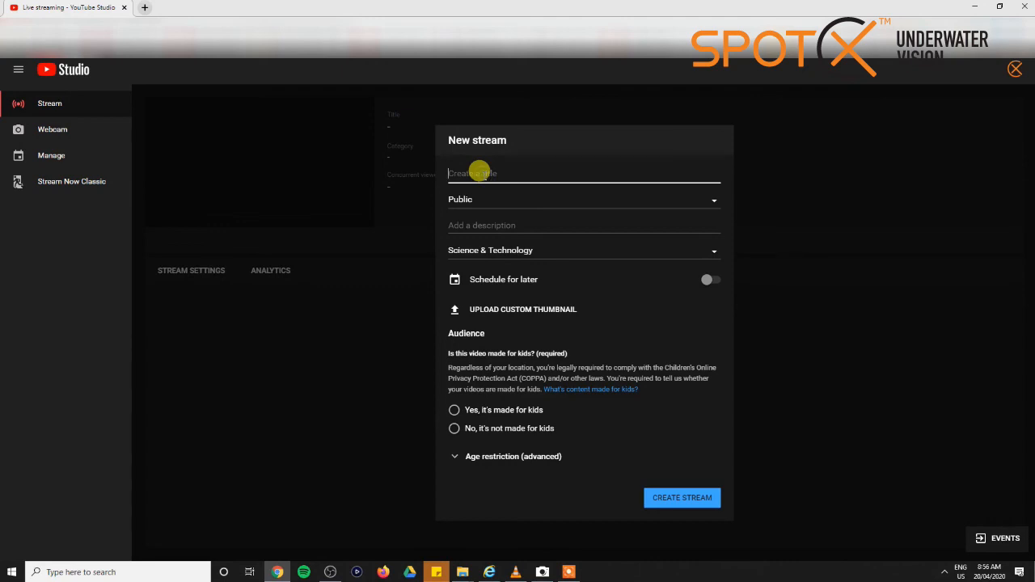
text(test)
click(491, 222)
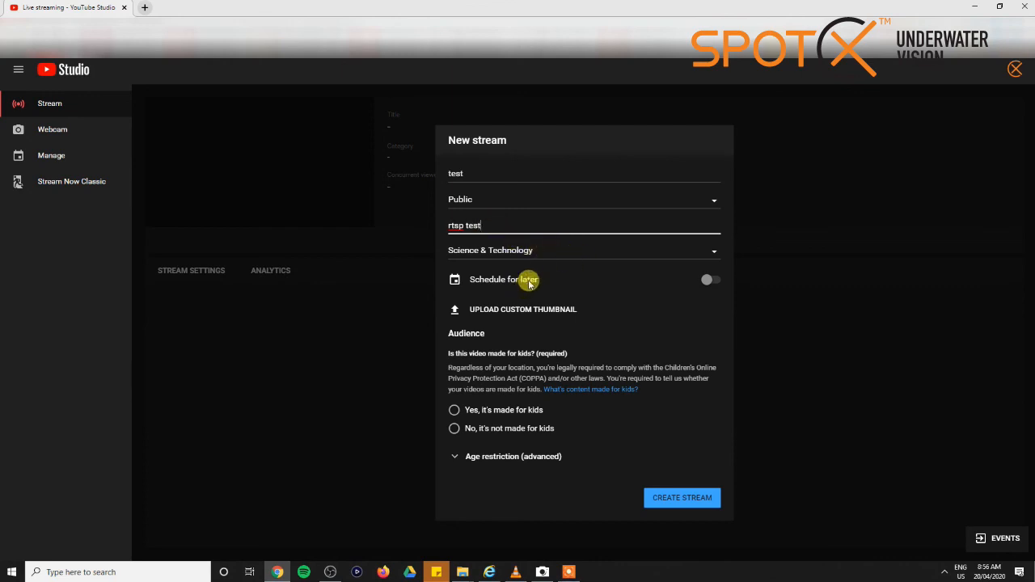
click(453, 431)
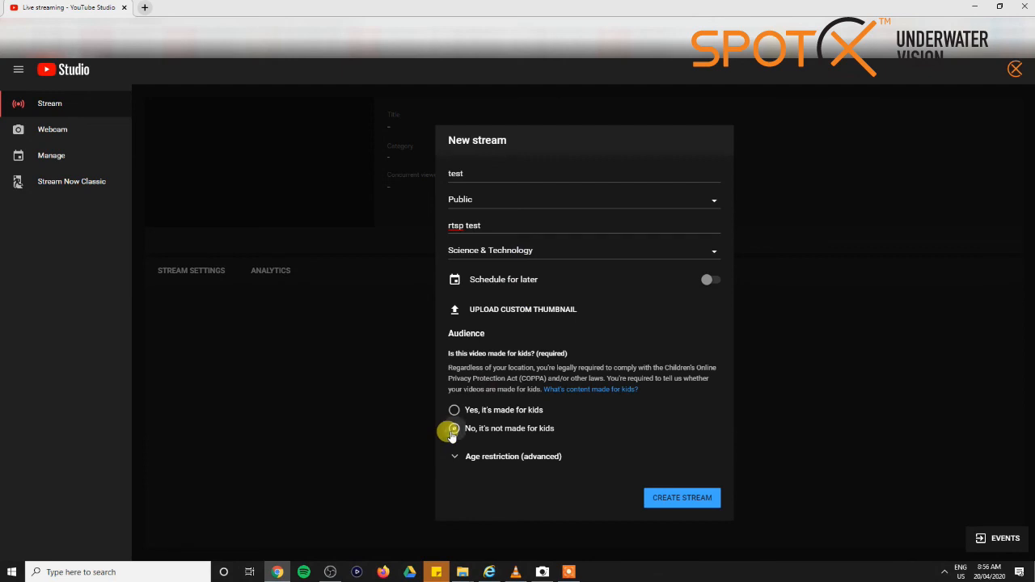
click(684, 499)
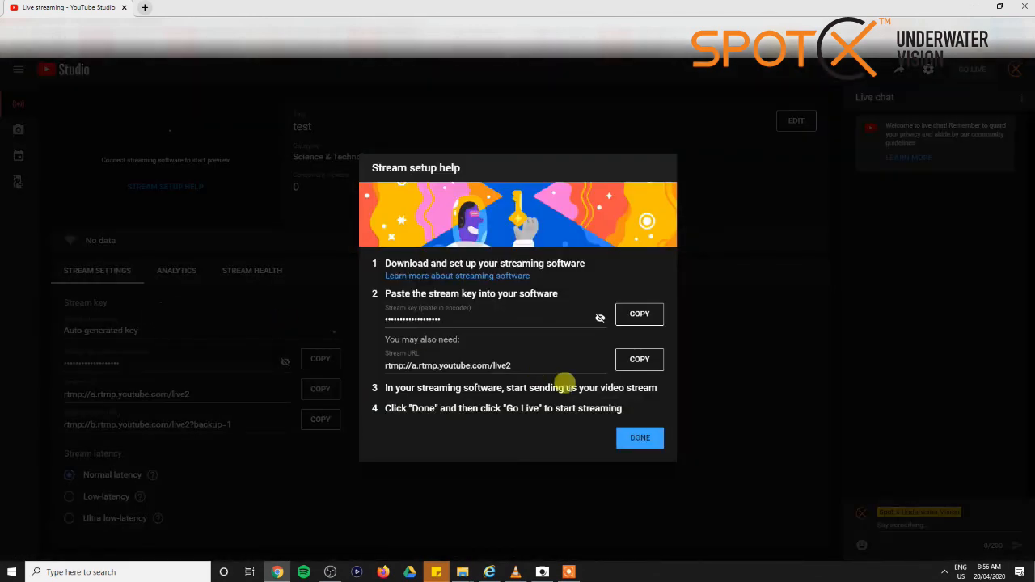
Dismiss the stream setup help and copy the auto-generated stream key to the clipboard
click(642, 444)
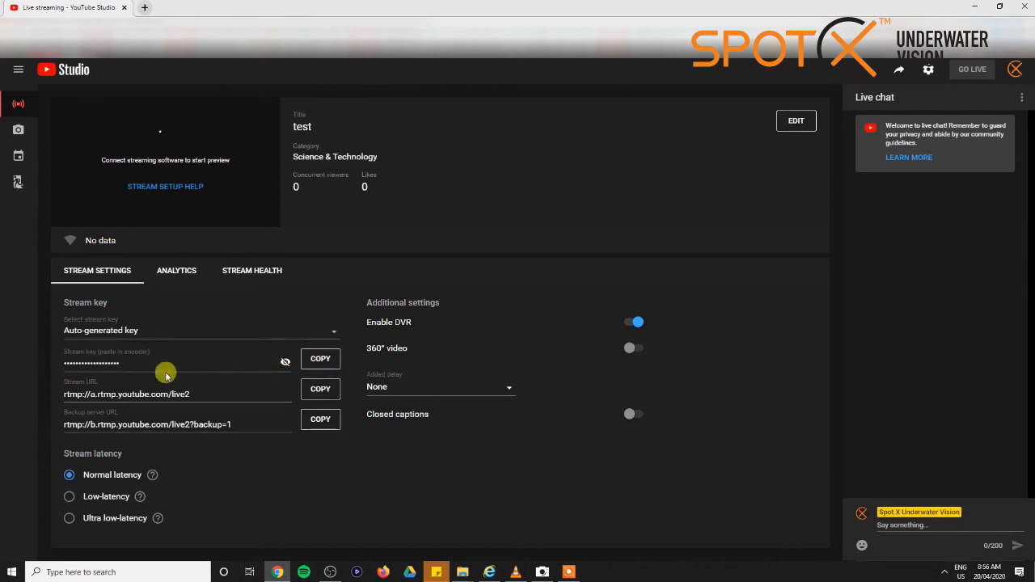
click(323, 361)
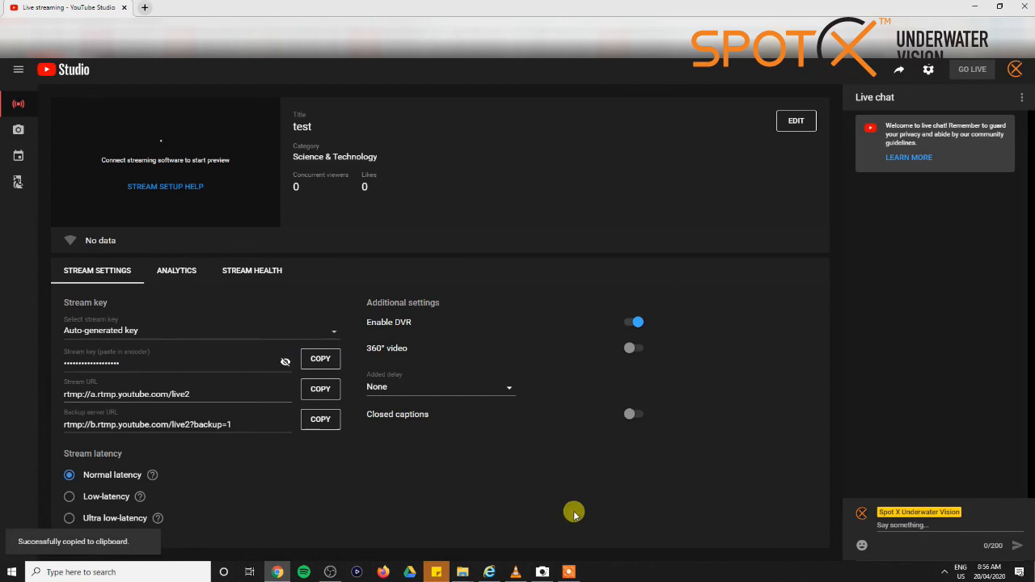
Switch to OBS, replace the old YouTube stream key in the stream settings with the copied one, and apply and confirm the settings
click(356, 572)
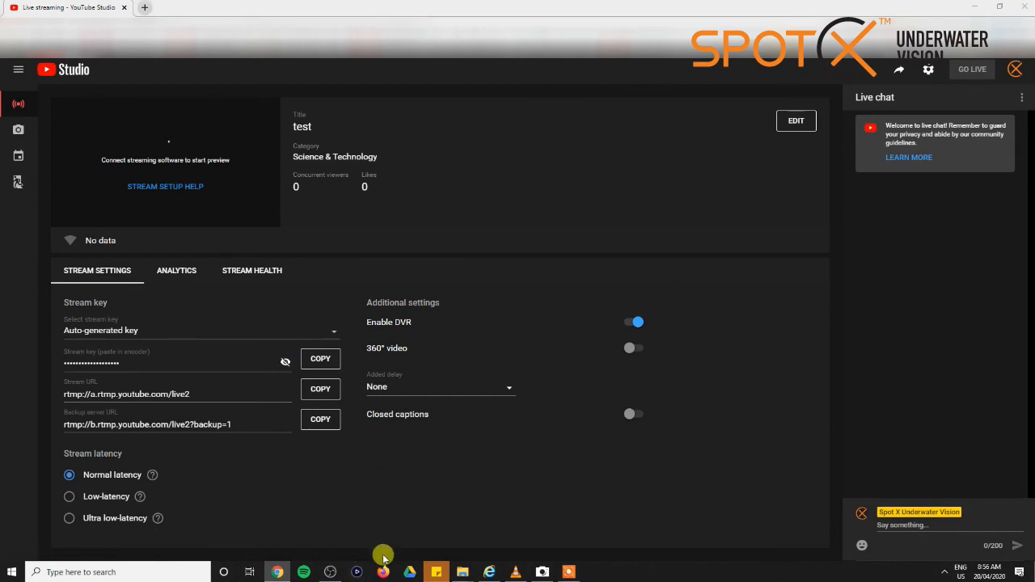
click(330, 571)
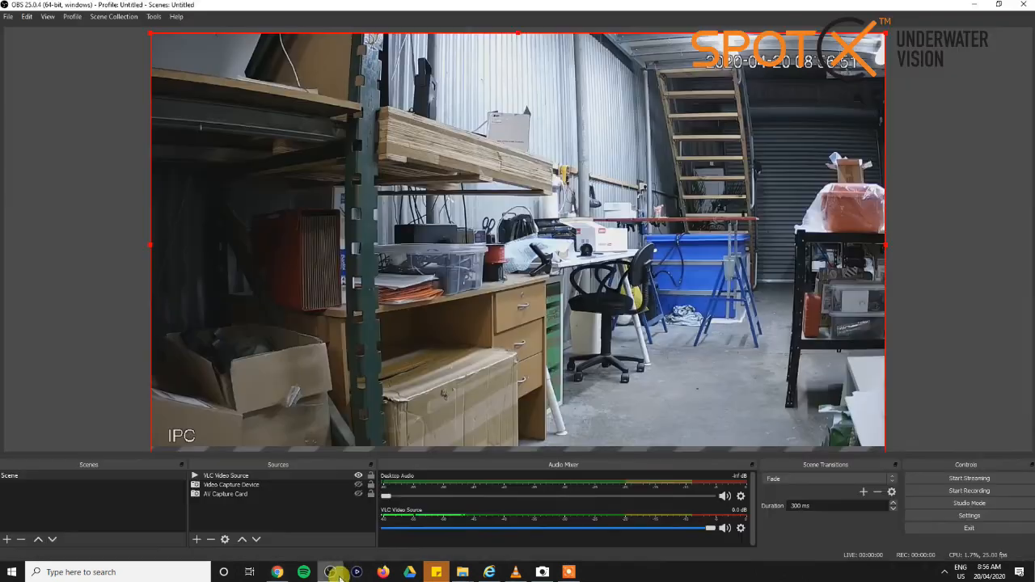
click(966, 515)
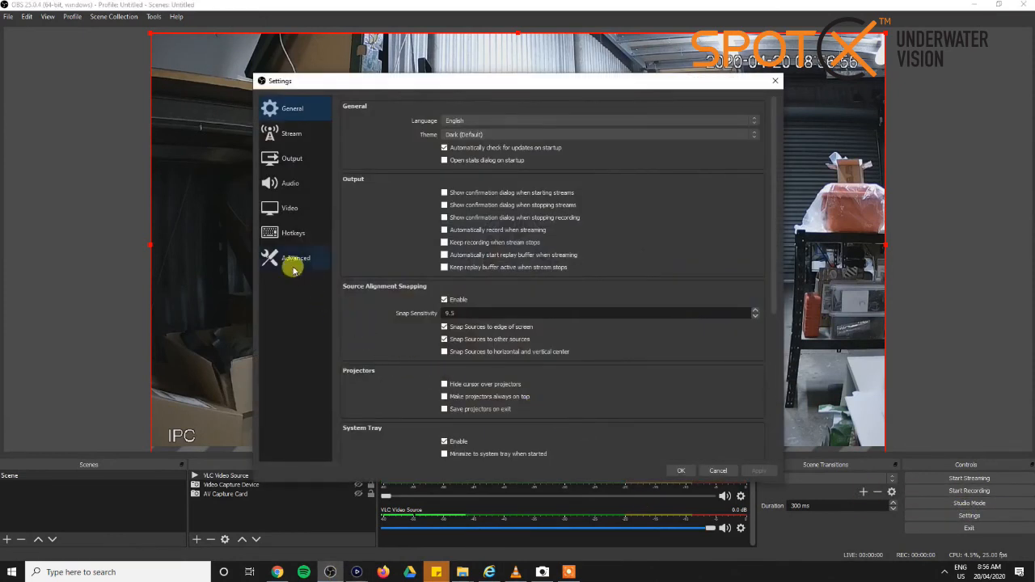
click(283, 140)
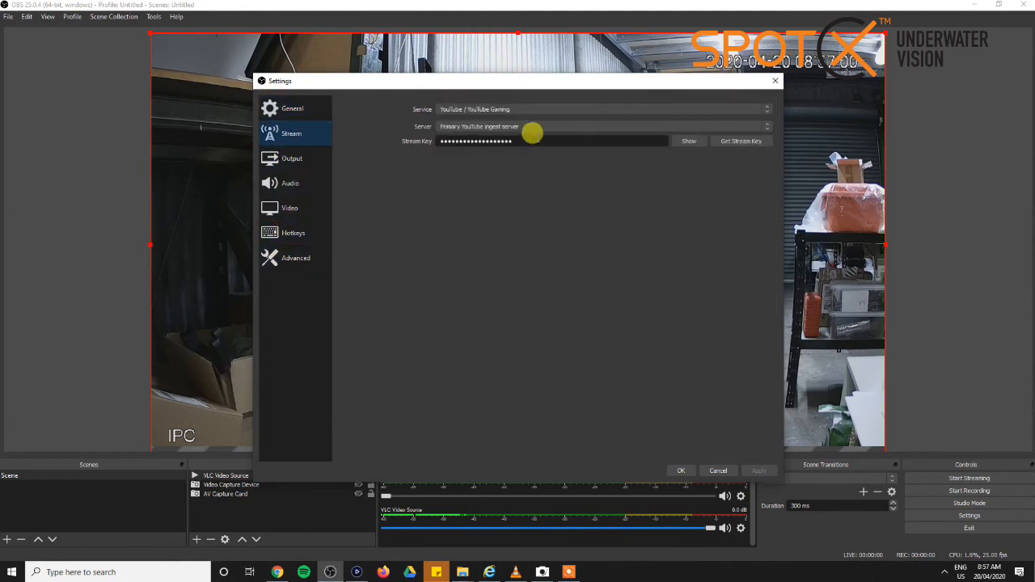
drag(530, 141, 432, 139)
key(BackSpace)
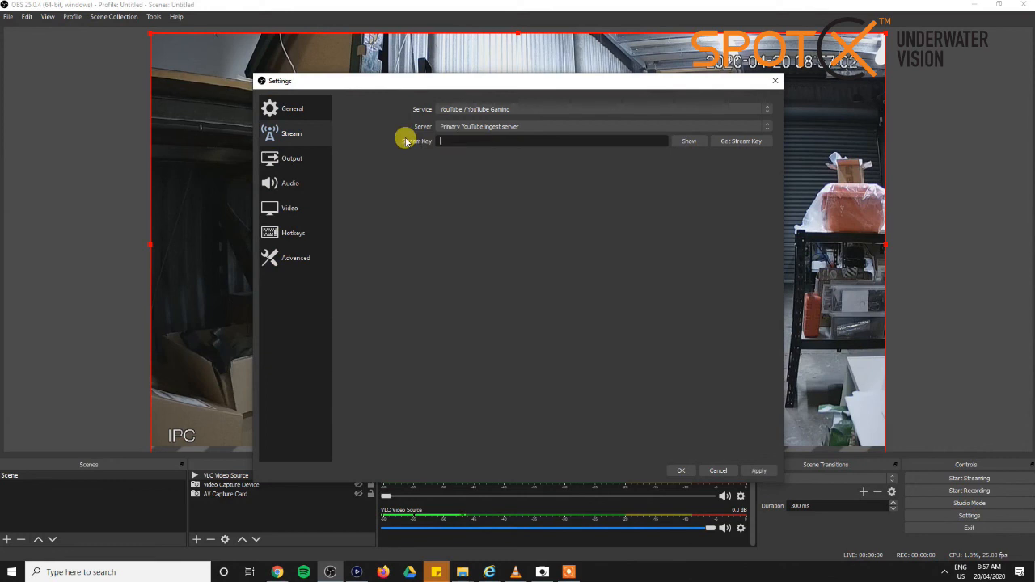
click(761, 469)
click(684, 469)
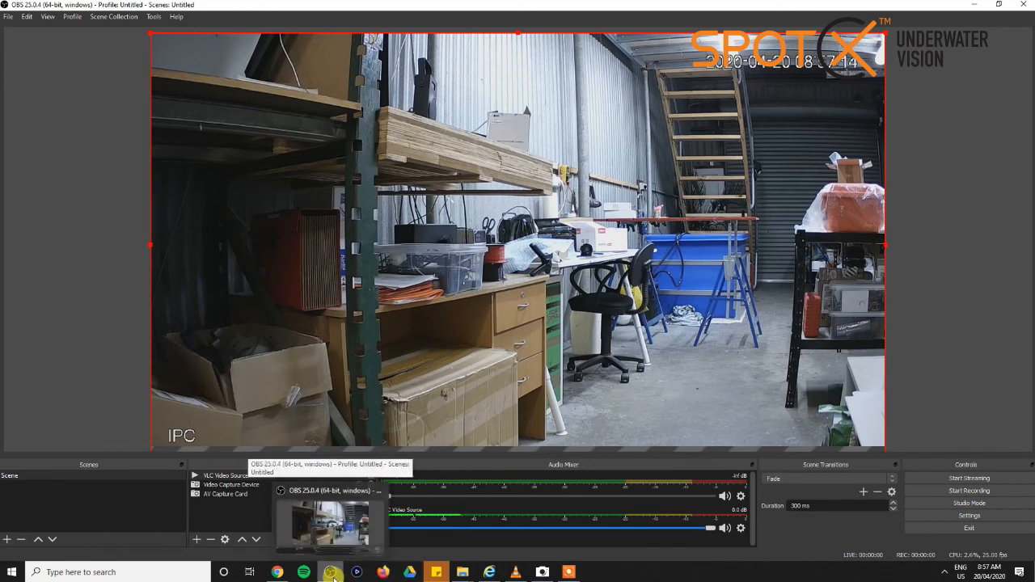
Start streaming from OBS and return to the YouTube Studio live page to check the incoming stream
click(283, 574)
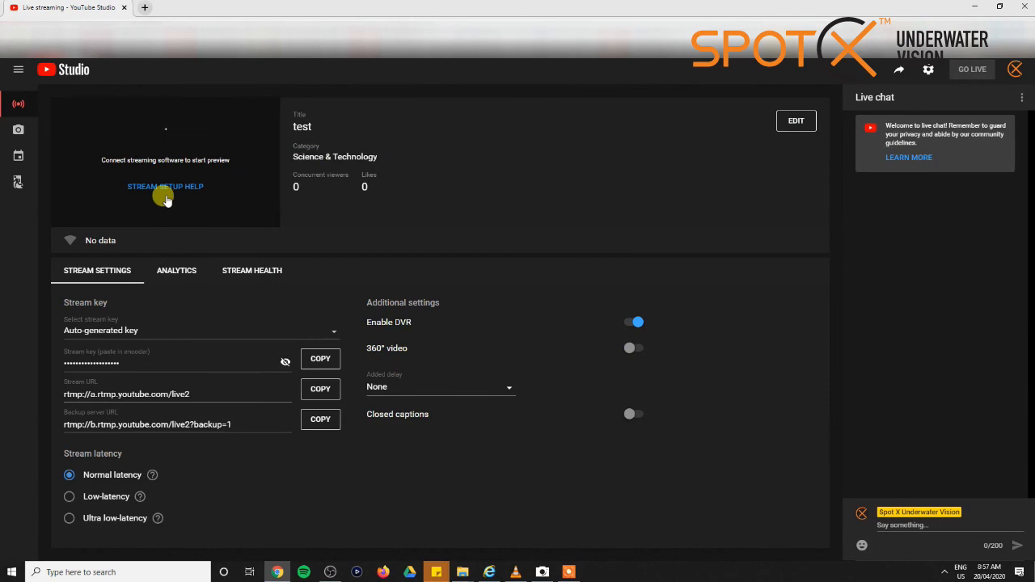
click(331, 572)
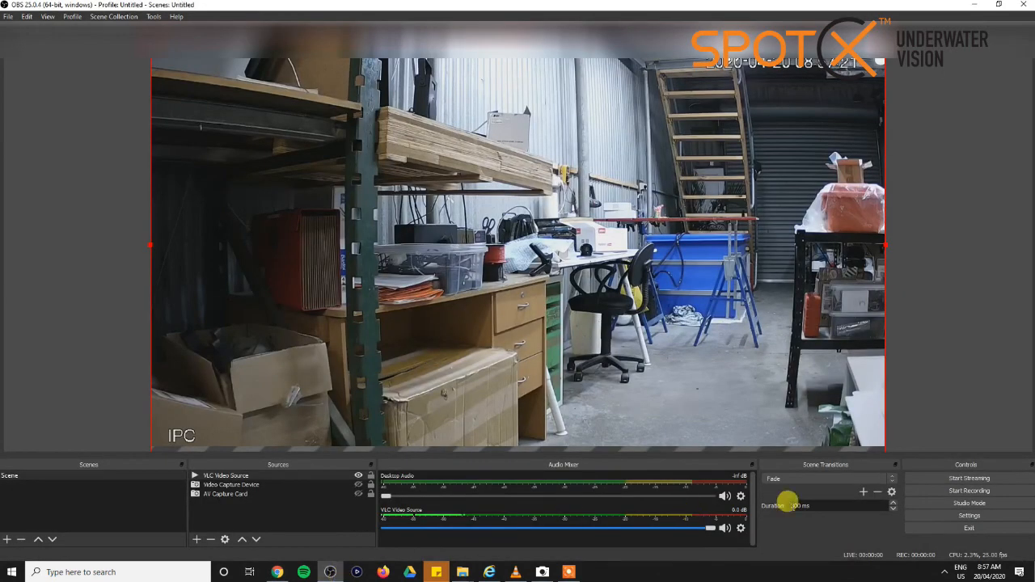
click(942, 480)
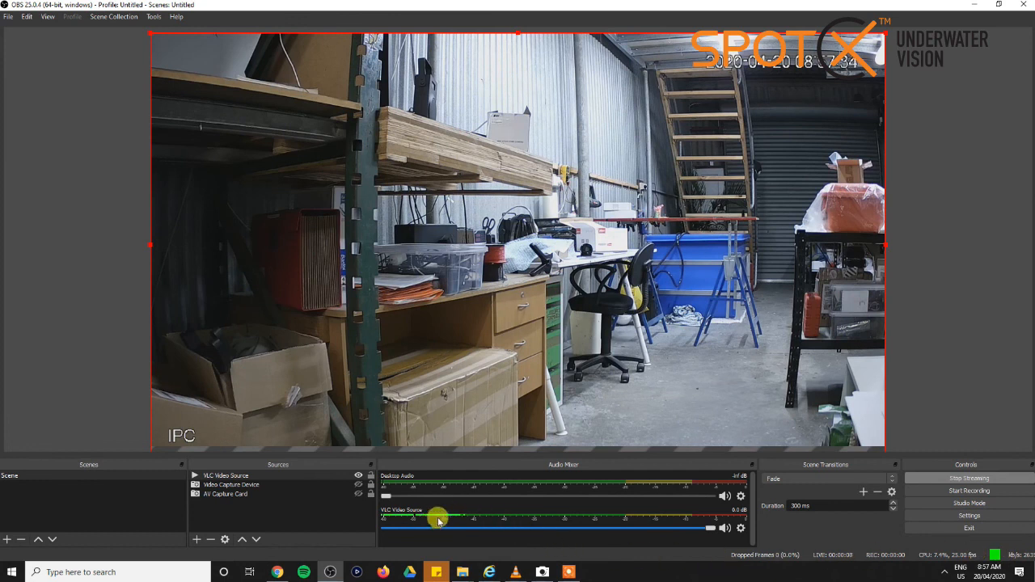
click(277, 572)
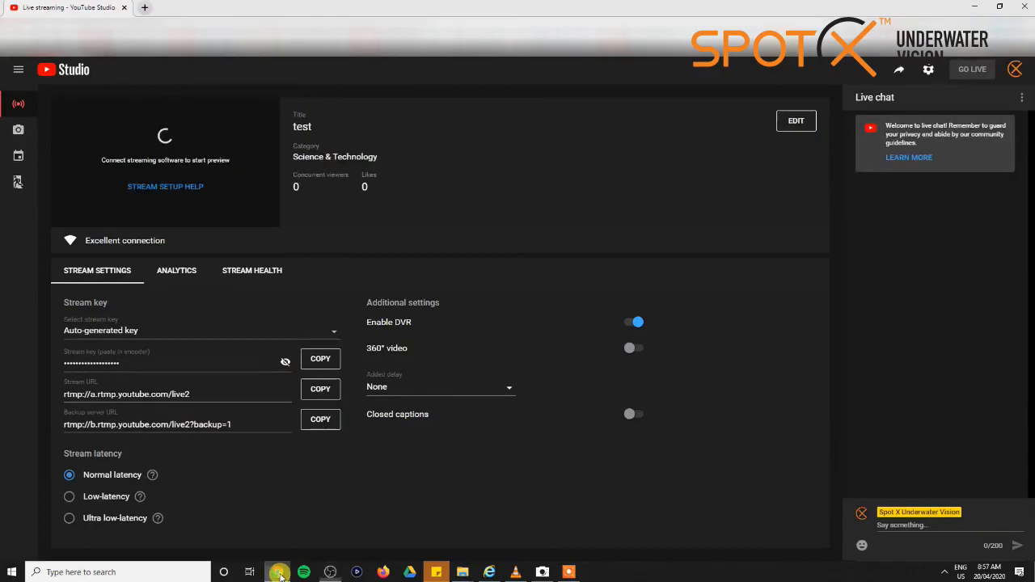